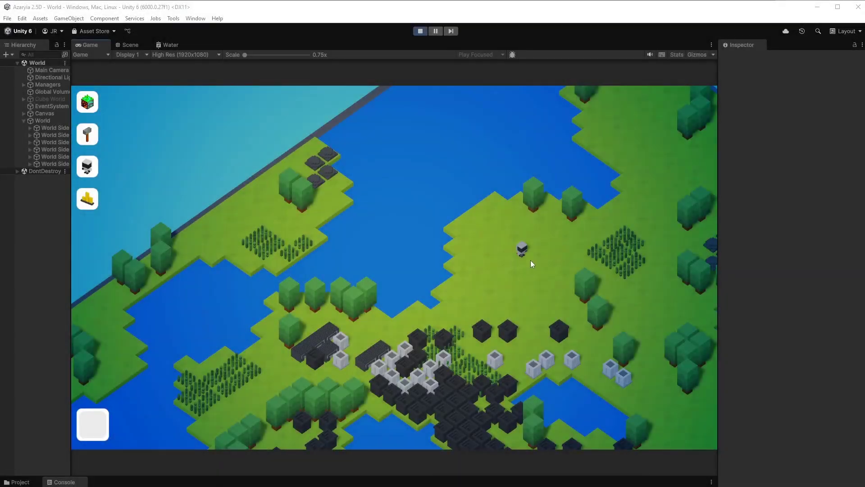
Examine the opaque water and shorelines in the running game world, and stop play mode.
key(w)
key(s)
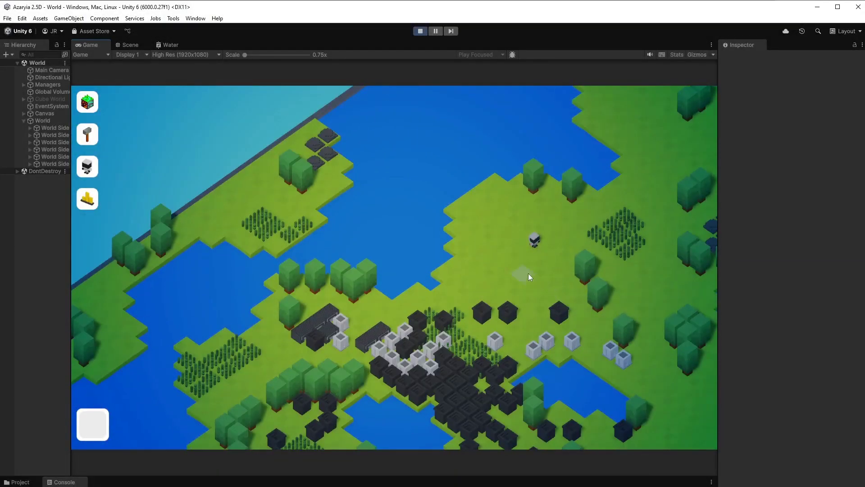
scroll(529, 273, up, 5)
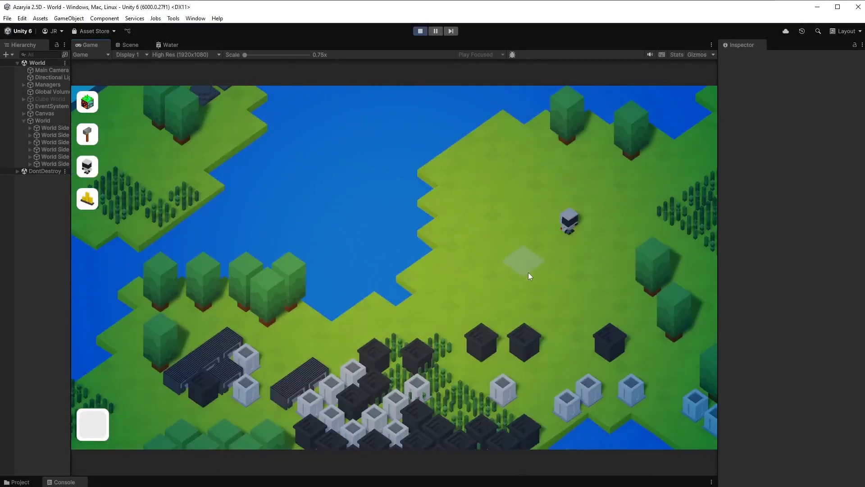
scroll(452, 225, down, 5)
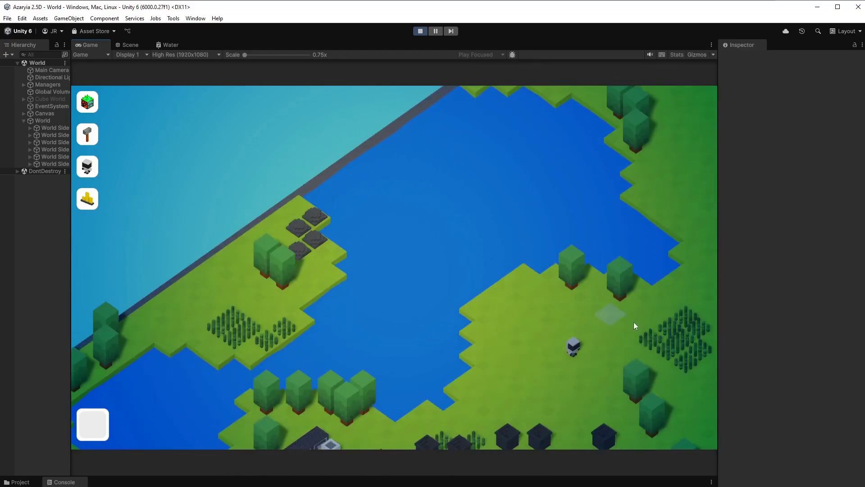
key(ctrl+p)
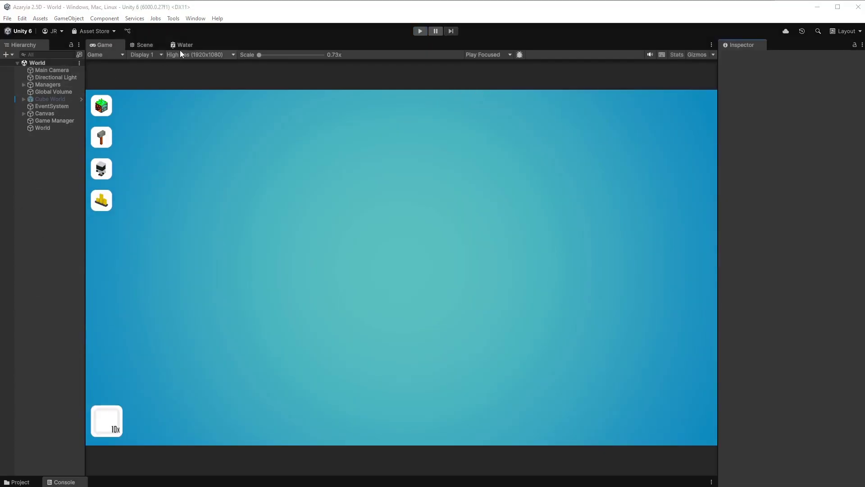
Set the surface type of the Water shader graph to Transparent.
click(178, 46)
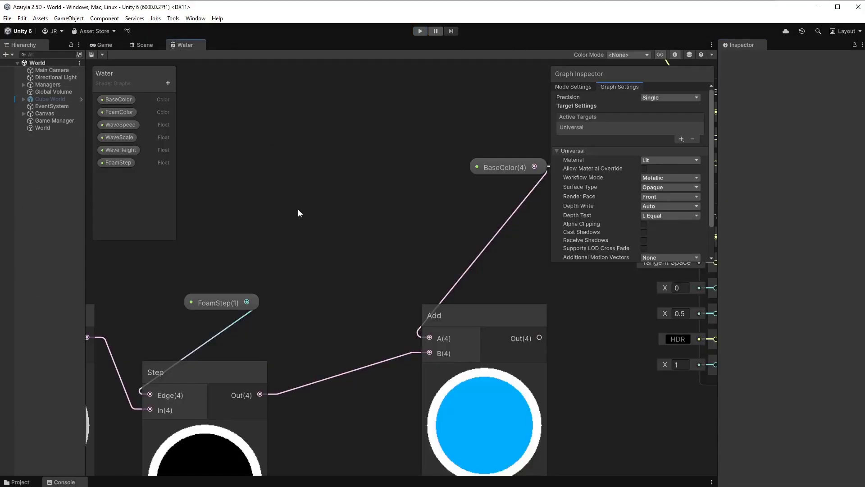
scroll(312, 216, down, 5)
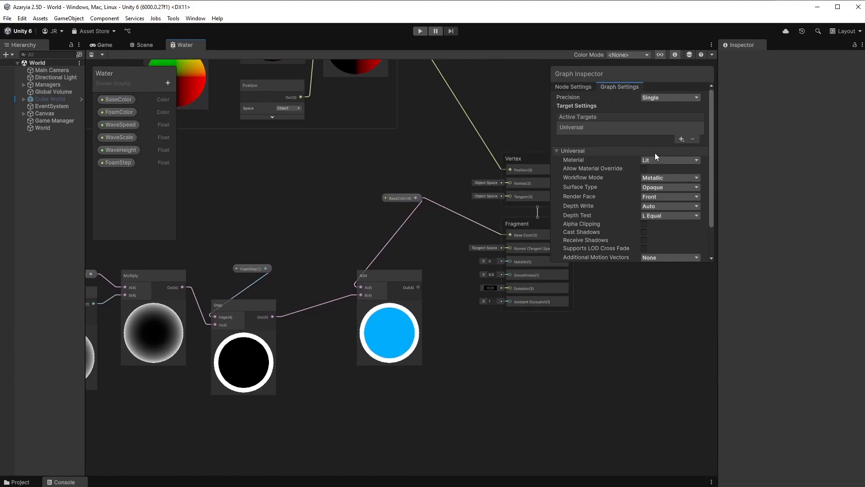
click(670, 187)
click(666, 208)
Add a Split node fed by the BaseColor property and connect its A output to the fragment's Alpha input.
drag(409, 201, 424, 184)
text(split)
key(Return)
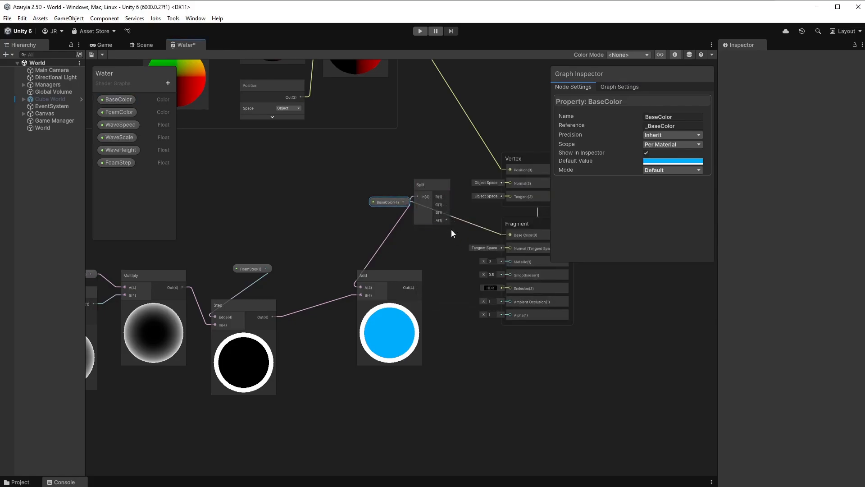
drag(447, 219, 509, 314)
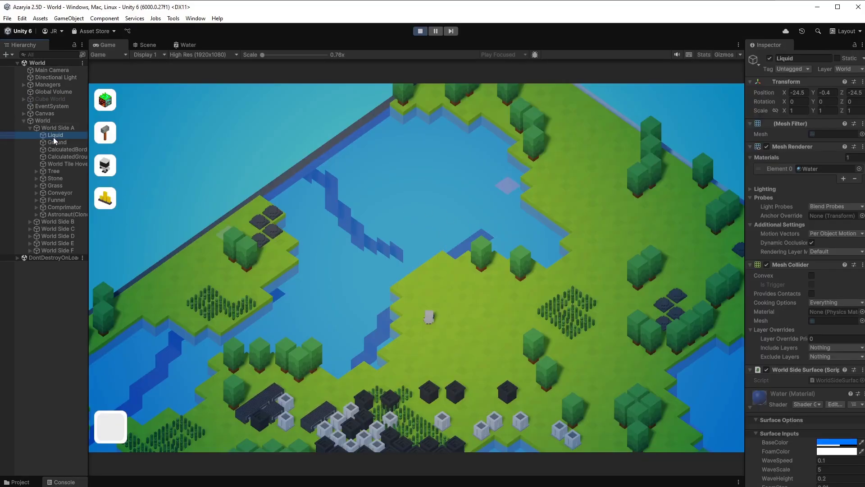
Duplicate the Liquid object under World Side A and set the copy's Y position to -1.
key(ctrl+d)
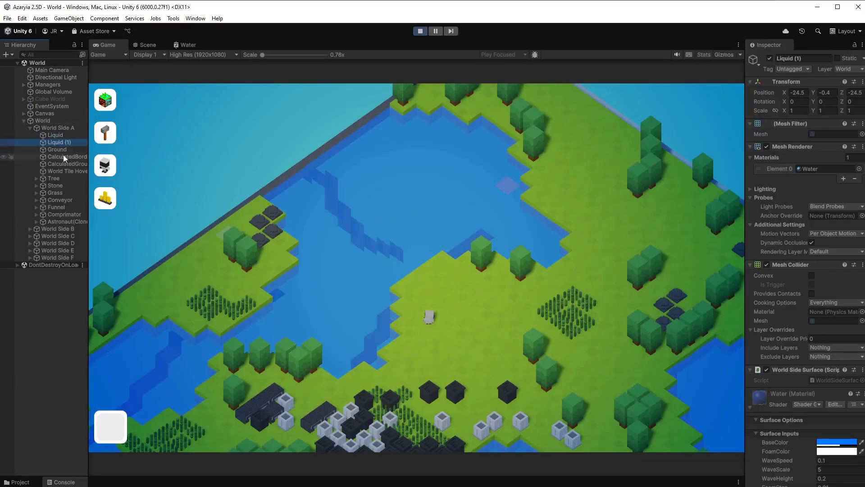
click(833, 94)
text(-1)
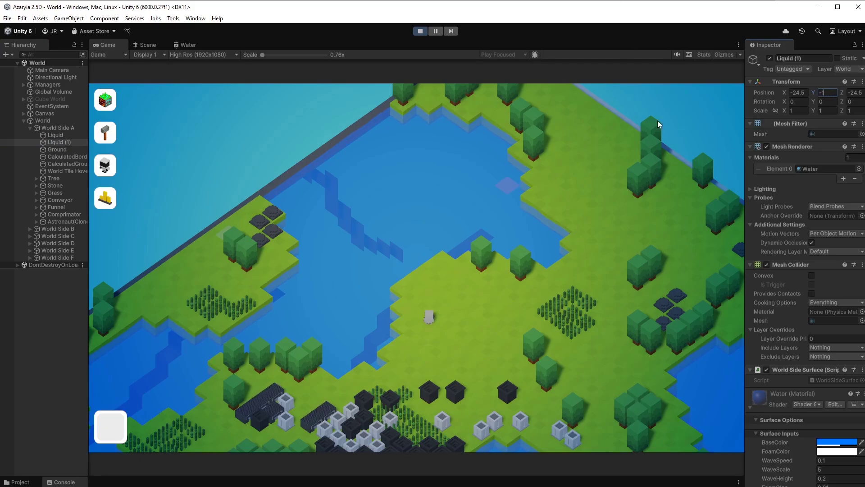
key(Return)
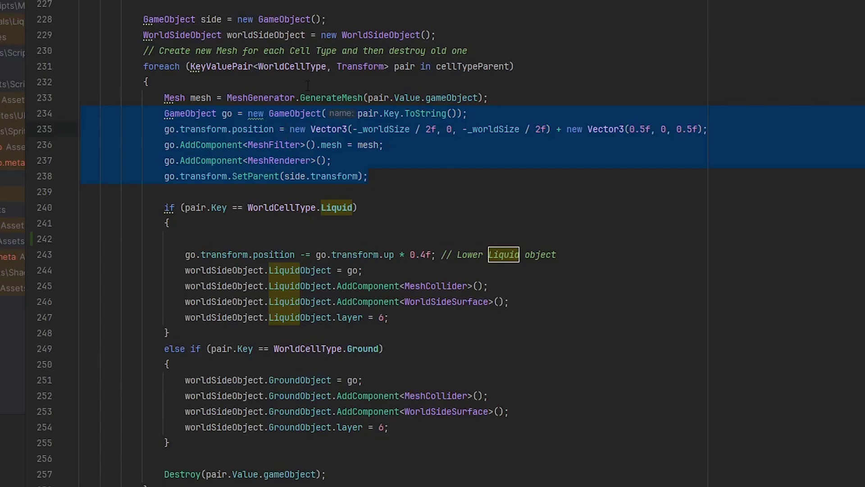
Copy the GameObject creation block into the Liquid branch of the foreach loop and rename its go variable to groundLayer.
click(252, 239)
text(GameObject go = new GameObject(pair.Key.ToString()); go.transform.position = new Vector3(-_worldSize / 2f, 0, -_worldSize / 2f) + new Vector3(0.5f, 0, 0.5f); go.AddComponent<MeshFilter>().mesh = mesh; go.AddComponent<MeshRenderer>(); go.transform.SetParent(side.transform);)
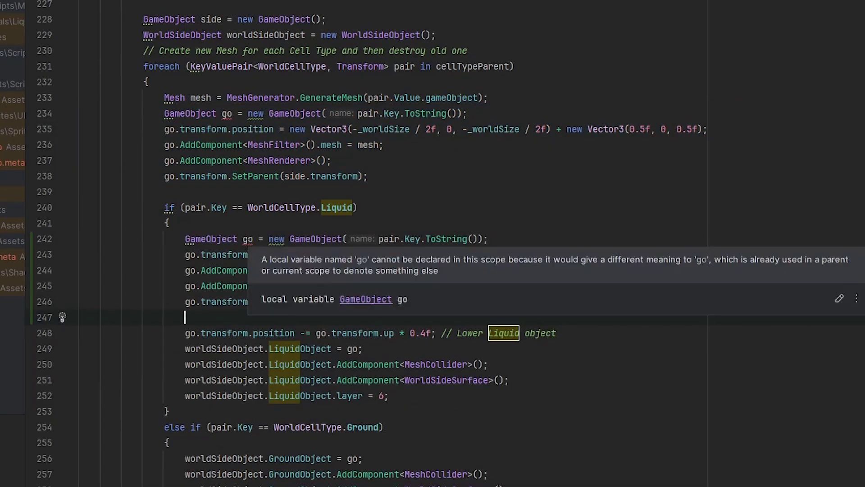
click(251, 240)
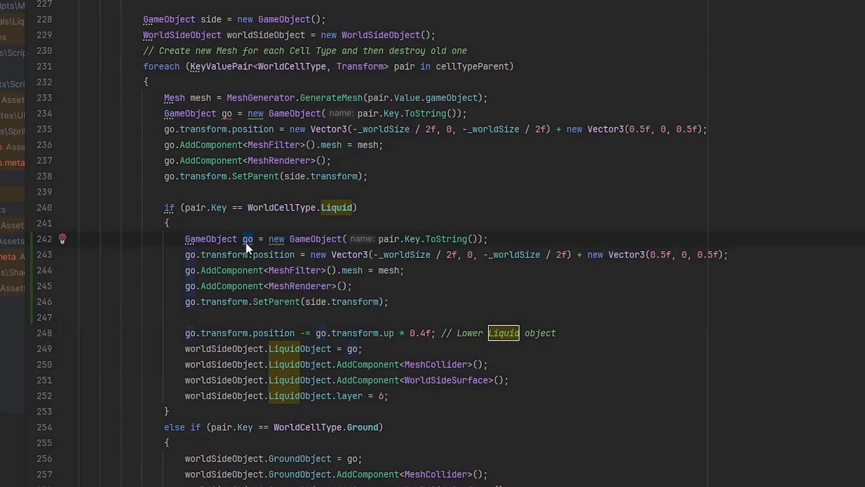
key(BackSpace)
key(BackSpace)
text(ground)
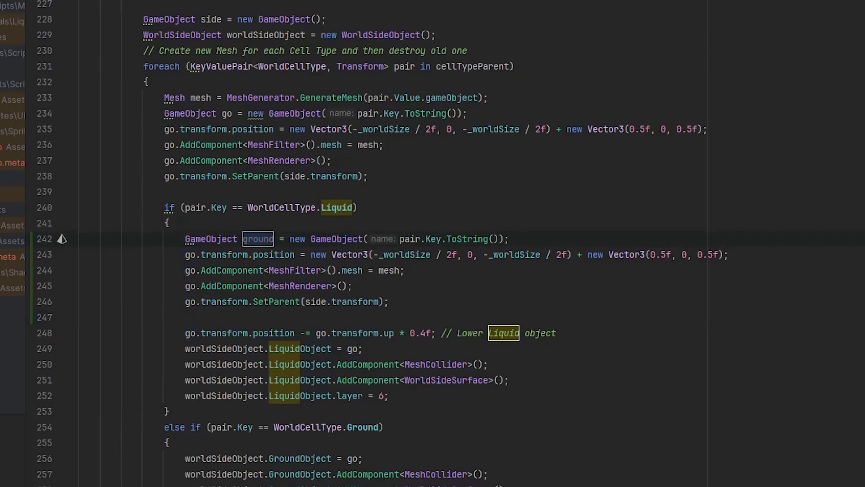
text(Layer)
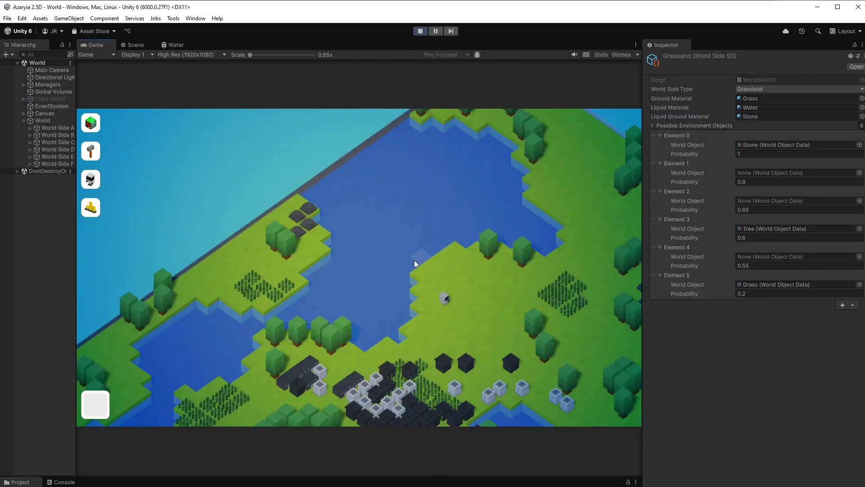
Examine the transparent lake with its stone ground layer up close in the running game.
key(w)
scroll(505, 270, up, 5)
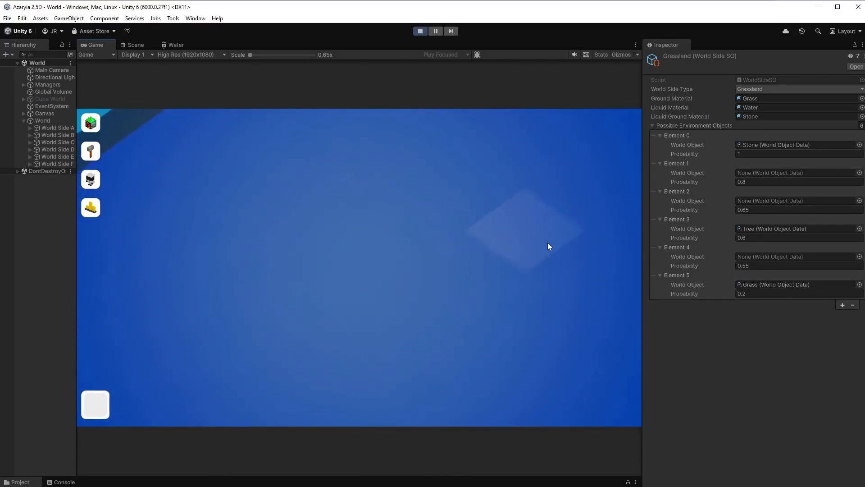
key(w)
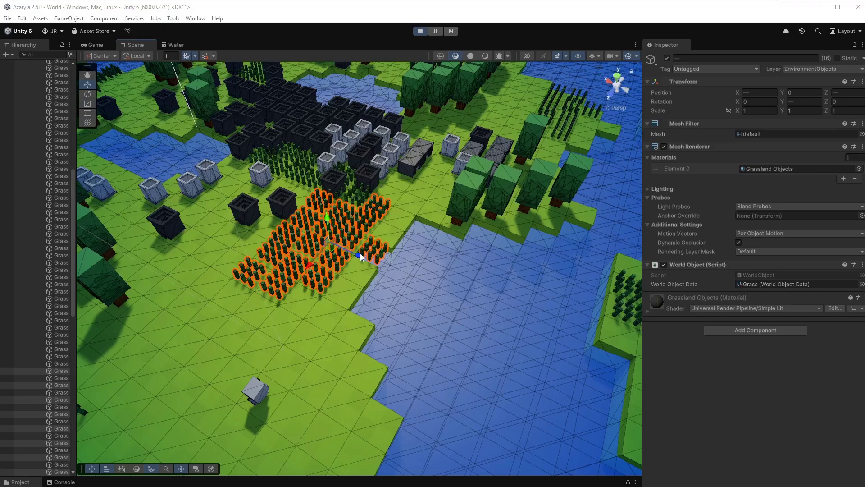
Move the selected grass objects into the lake at Y position -1 and view them underwater in the game.
drag(360, 255, 528, 333)
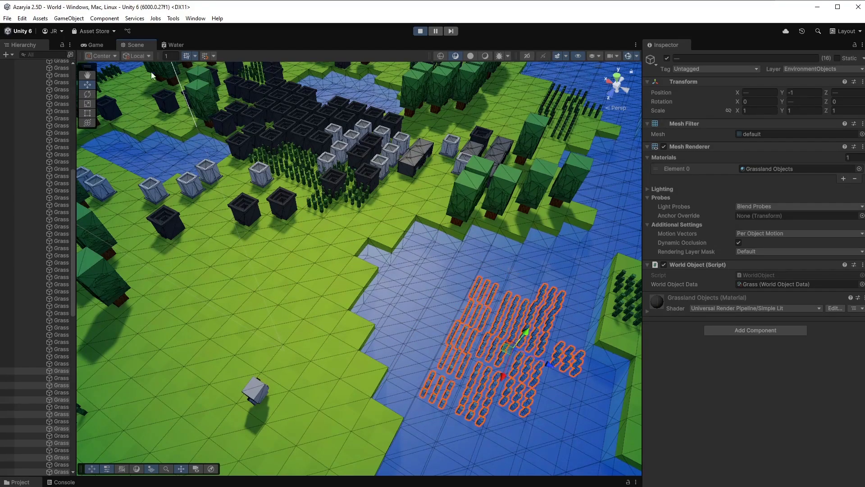
click(95, 45)
key(s)
key(a)
key(w)
scroll(495, 292, up, 3)
key(s)
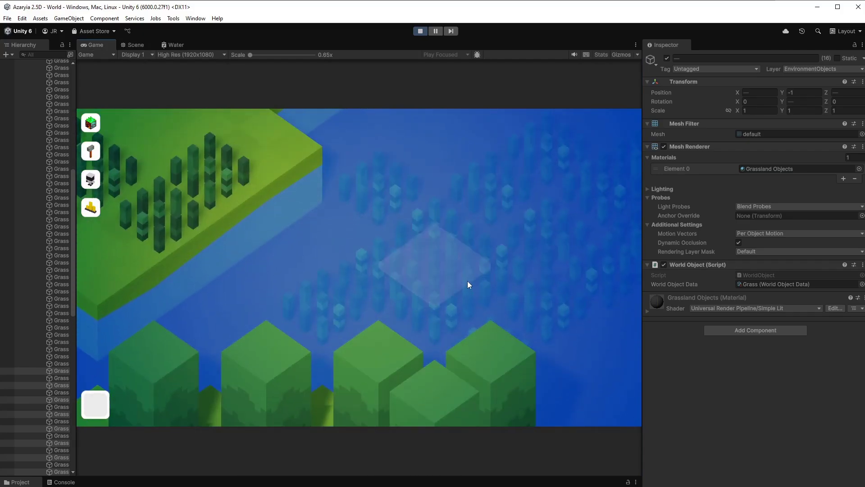
scroll(468, 281, down, 5)
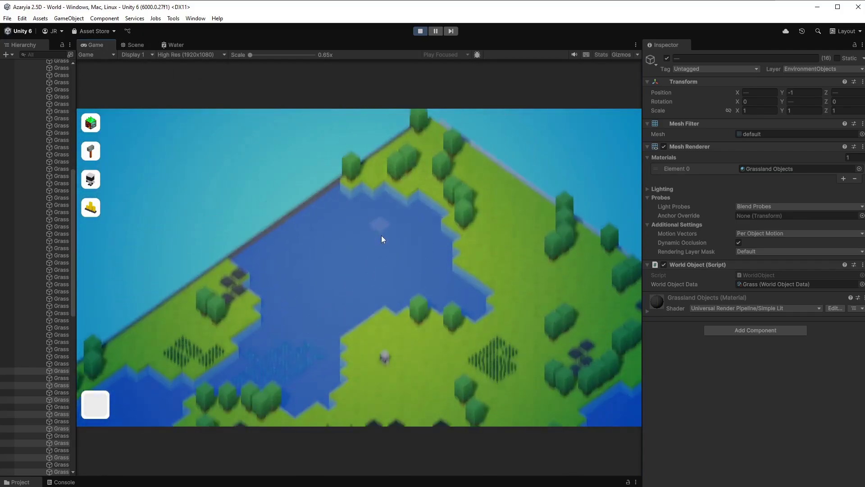
Survey the transparent water across the grassland side and inspect the submerged grass up close.
key(s)
key(a)
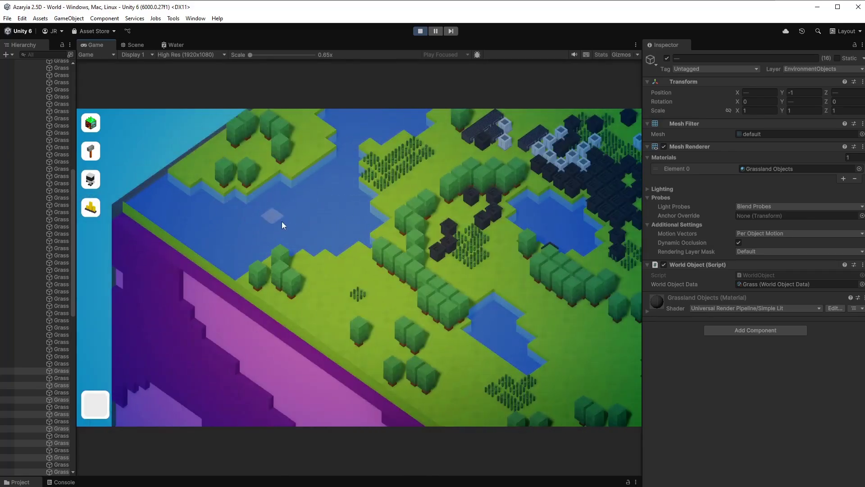
key(d)
key(s)
key(w)
key(a)
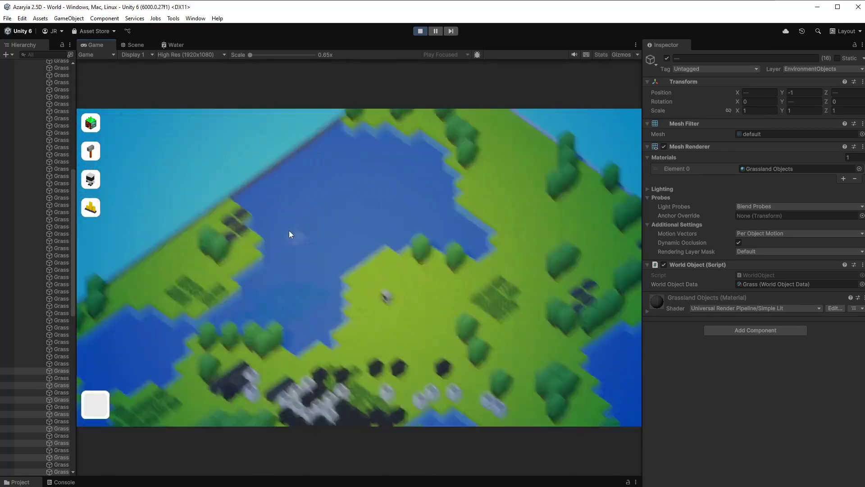
key(s)
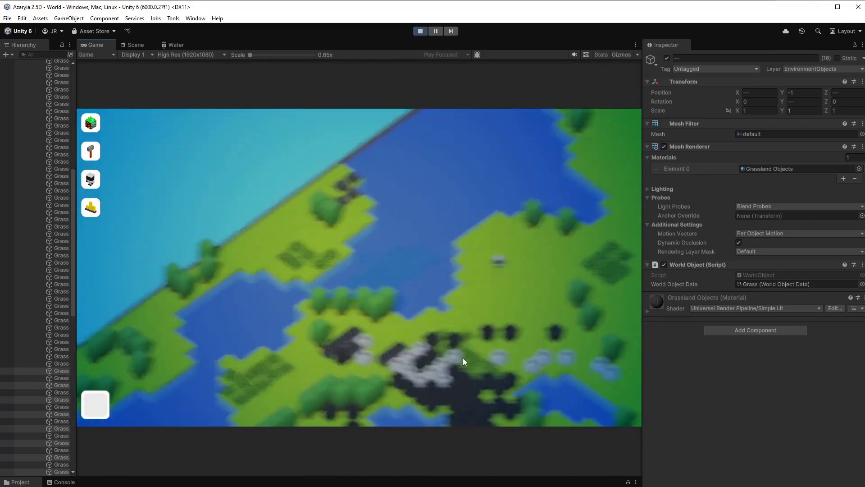
scroll(466, 343, up, 5)
key(d)
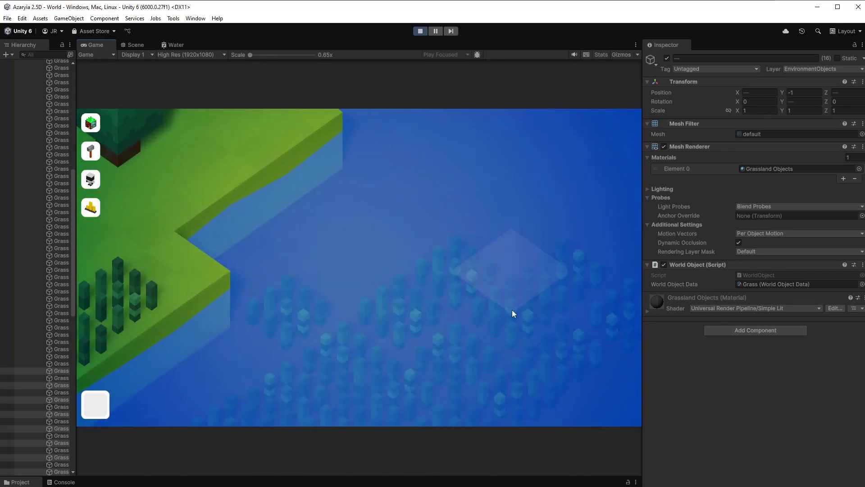
key(s)
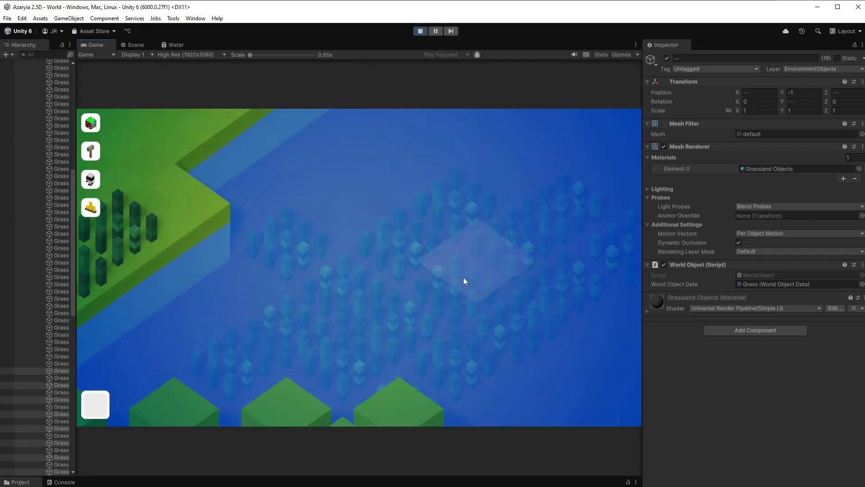
Compare the ponds, the underwater grass and the shore around the astronaut from several distances, and stop play mode.
scroll(308, 299, down, 5)
key(s)
key(d)
key(a)
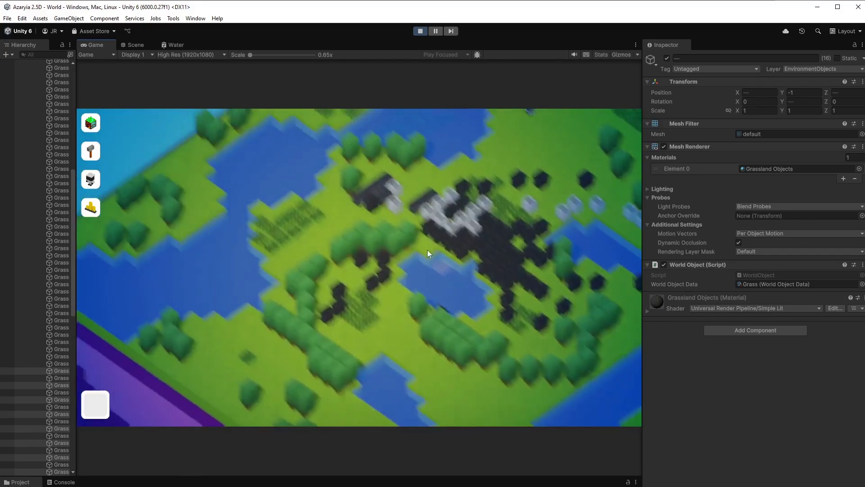
key(w)
scroll(428, 250, up, 5)
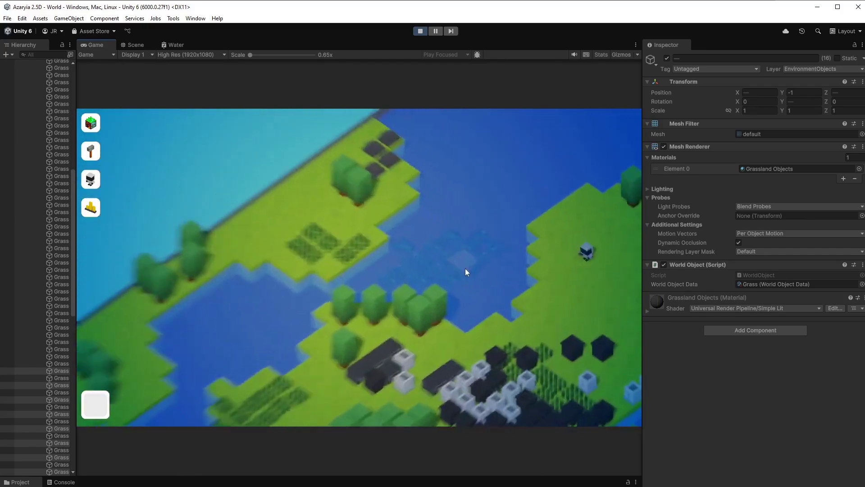
key(d)
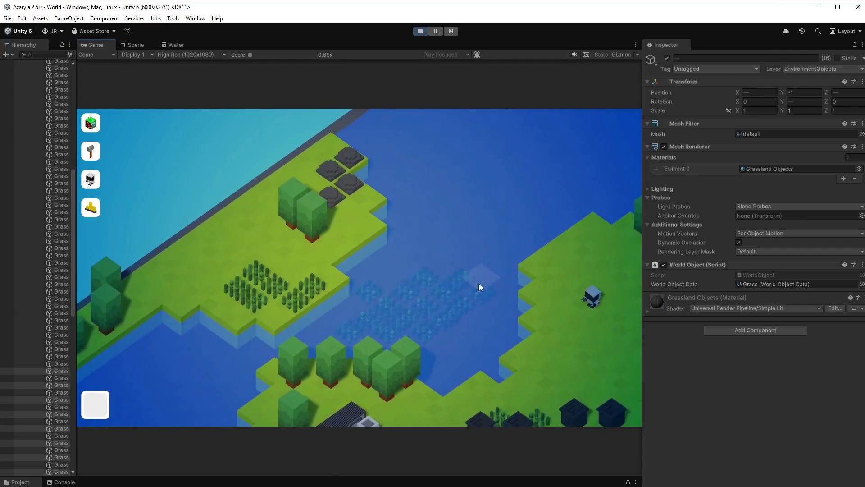
key(d)
key(w)
key(s)
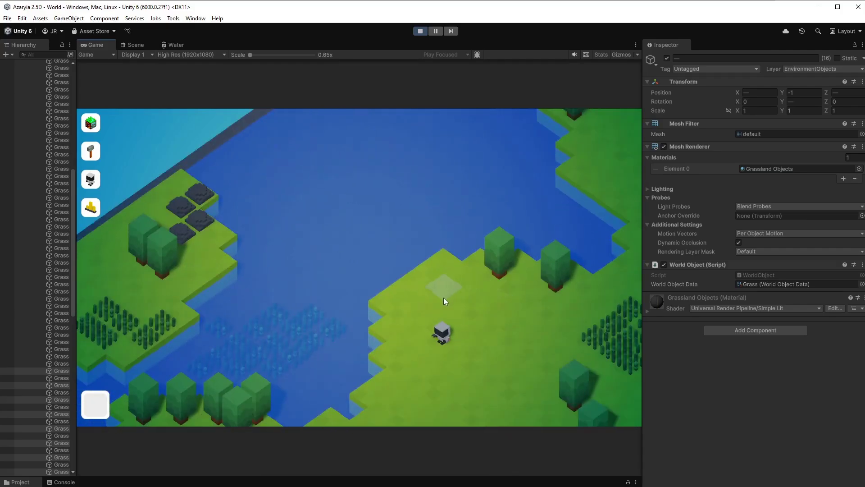
key(s)
key(d)
key(w)
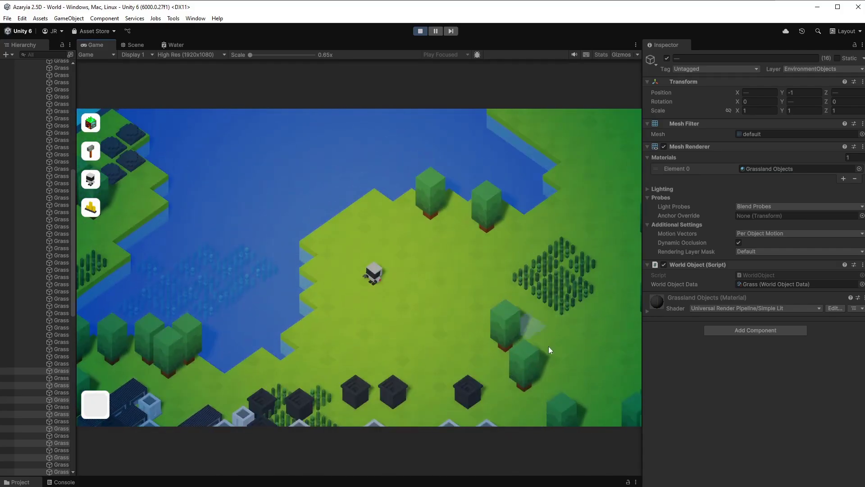
key(w)
key(a)
scroll(464, 353, down, 5)
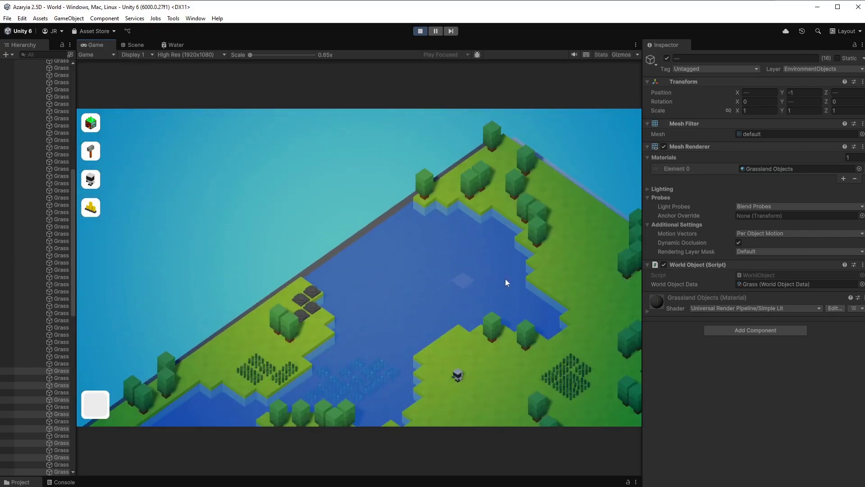
key(ctrl+p)
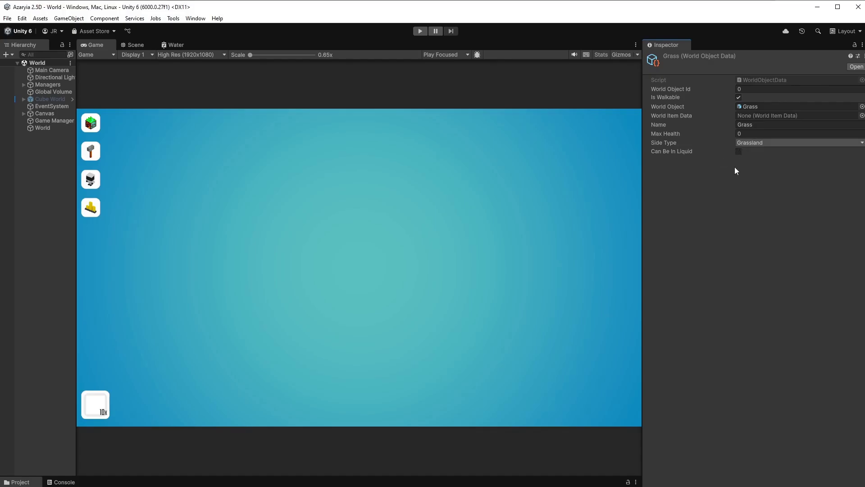
Enable Can Be In Liquid for the Grass object data and run the game to inspect grass generated in the grassland's water.
click(420, 30)
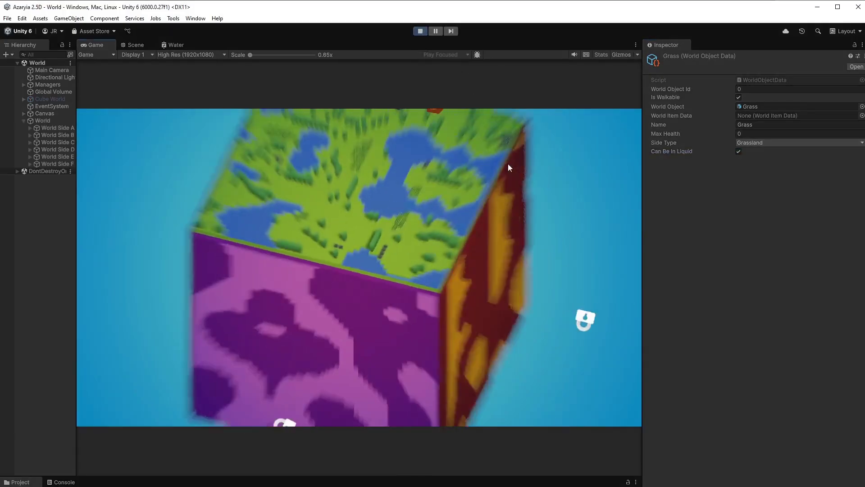
click(353, 164)
key(d)
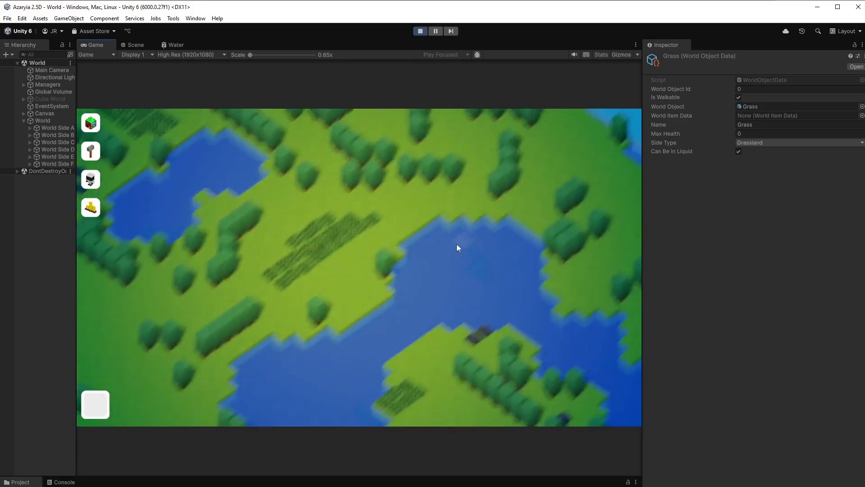
key(w)
key(s)
key(d)
scroll(444, 325, up, 5)
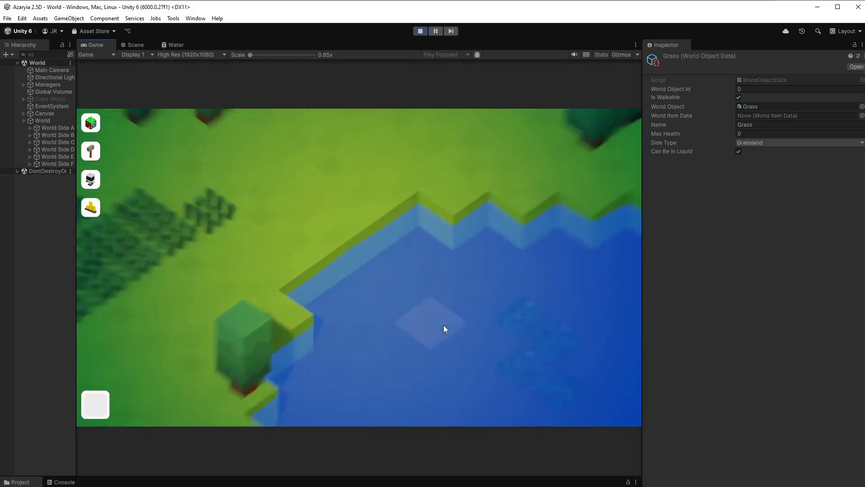
Inspect the underwater grass in the lake up close, and view the surrounding shore and island of the grassland from farther away.
scroll(444, 326, up, 2)
key(d)
key(s)
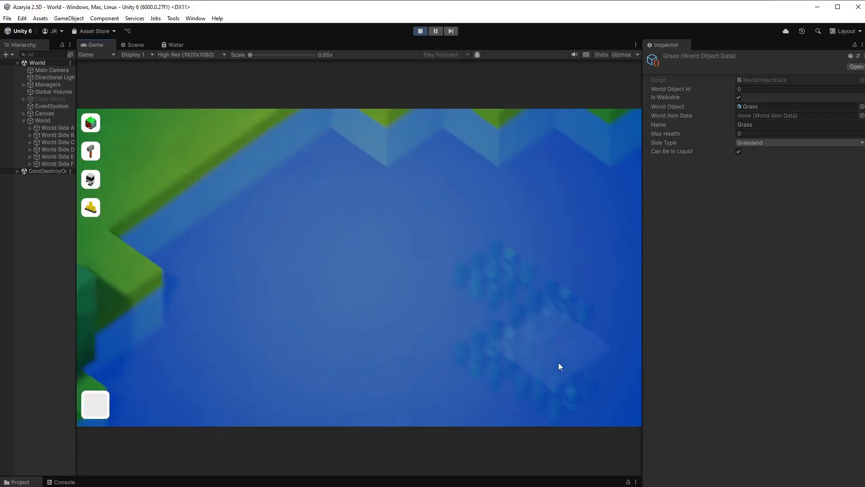
scroll(431, 259, down, 7)
key(s)
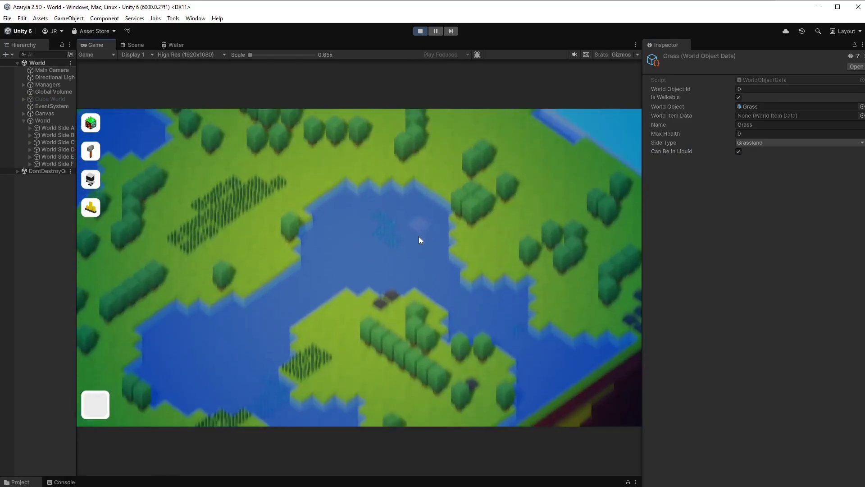
key(s)
key(a)
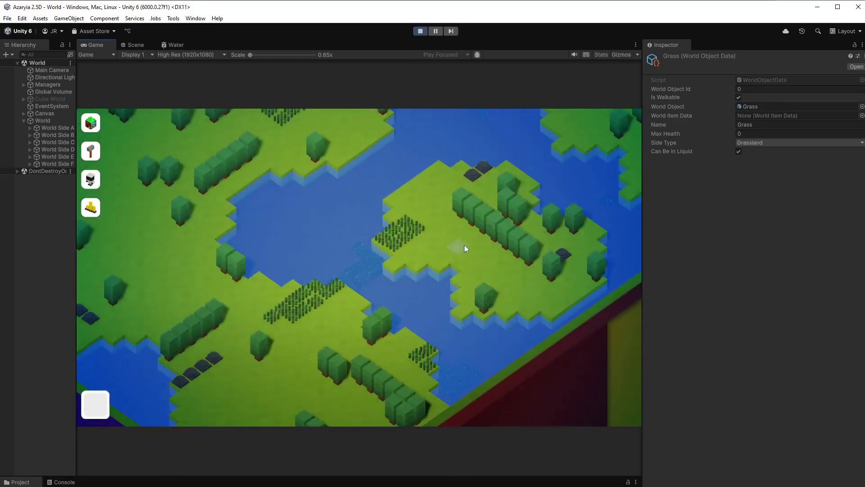
Examine the submerged grass beside the grassy island's shore up close and survey the grassland's other ponds.
key(d)
key(w)
key(a)
scroll(403, 375, up, 7)
key(s)
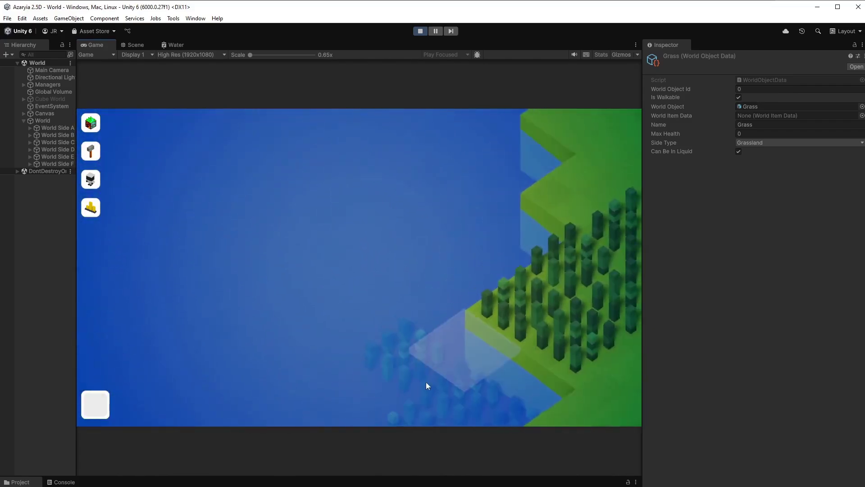
key(s)
key(s)
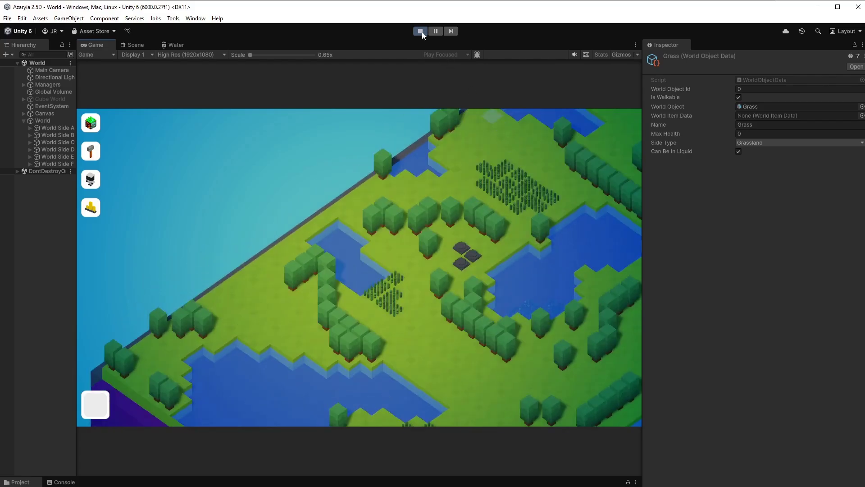
Disable Can Be In Liquid for the Grass object data and rerun the game to check the grassland's water.
click(421, 32)
click(739, 152)
click(420, 32)
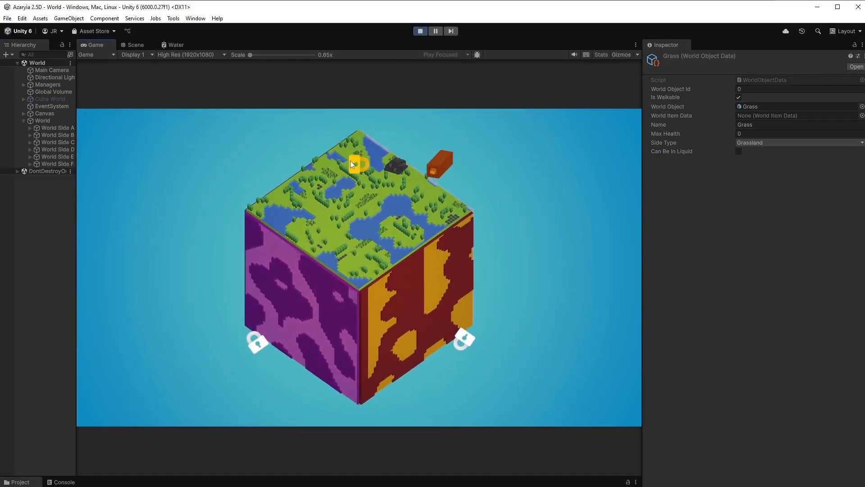
click(356, 162)
scroll(380, 325, up, 5)
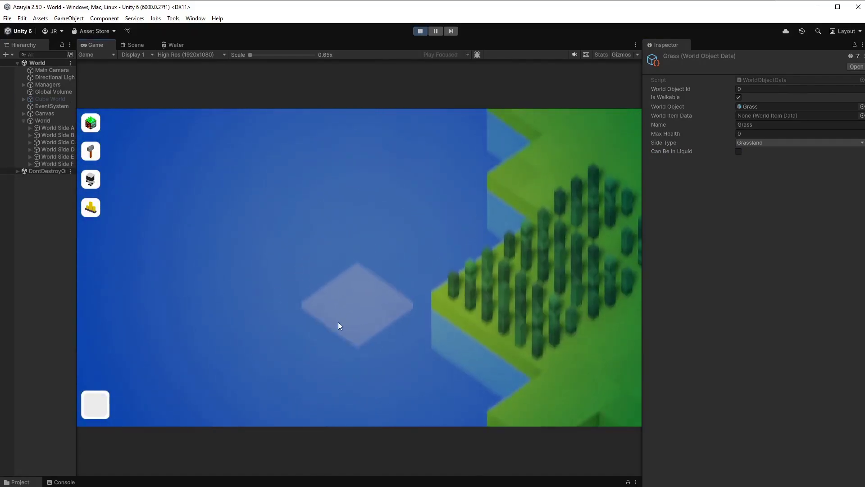
scroll(338, 322, down, 5)
key(w)
key(d)
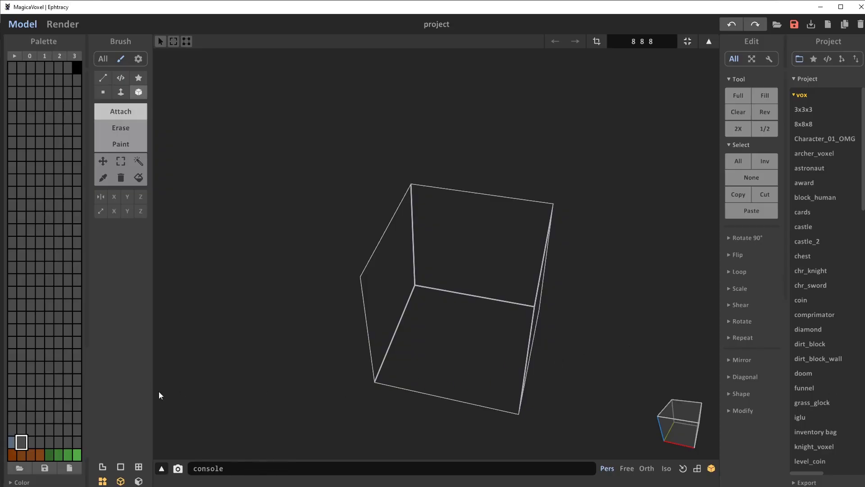
Switch to MagicaVoxel and build a stepped dark grey stone from stacked box layers in the 8 × 8 × 8 model.
drag(412, 371, 521, 314)
drag(417, 293, 435, 374)
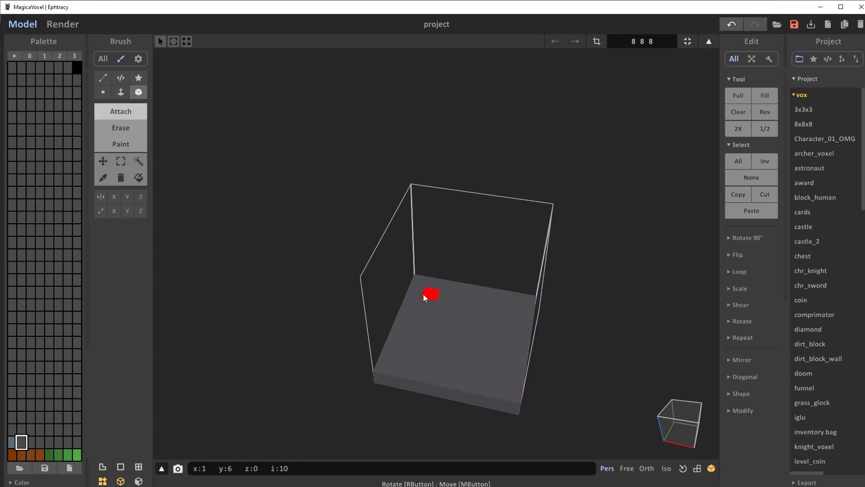
drag(407, 304, 478, 370)
drag(525, 312, 484, 344)
drag(420, 287, 469, 334)
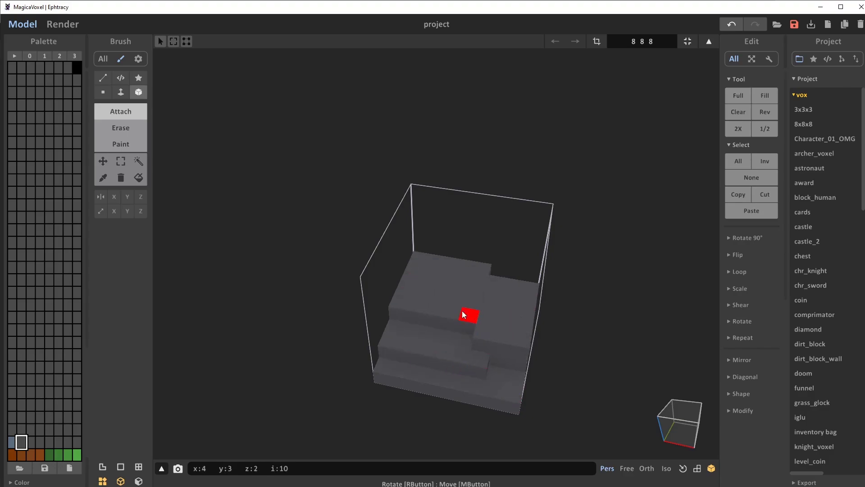
key(ctrl+z)
mouse_move(432, 306)
right_down()
mouse_move(478, 346)
mouse_move(419, 297)
right_up()
drag(434, 279, 387, 338)
Attach dark green moss boxes on the top and stepped sides of the grey stone.
click(49, 454)
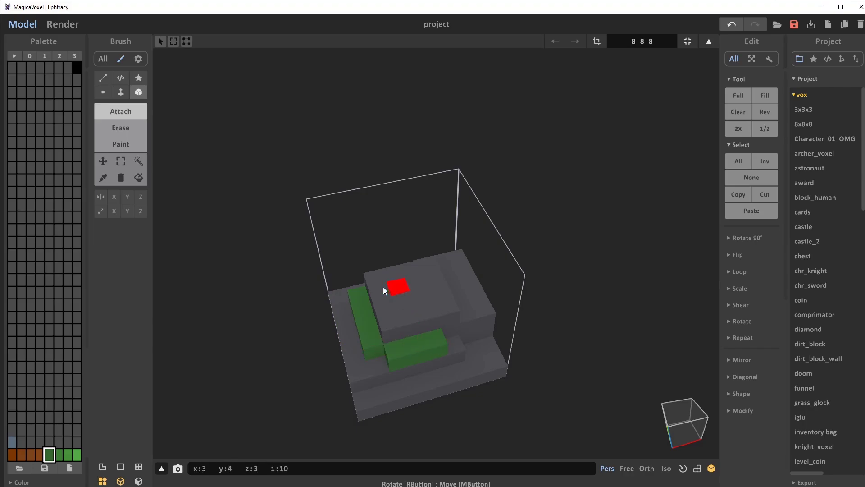
drag(387, 283, 439, 297)
mouse_move(446, 301)
right_down()
mouse_move(390, 314)
mouse_move(321, 291)
mouse_move(333, 266)
mouse_move(504, 354)
mouse_move(429, 334)
mouse_move(404, 361)
right_up()
click(404, 360)
right_drag(433, 395, 439, 341)
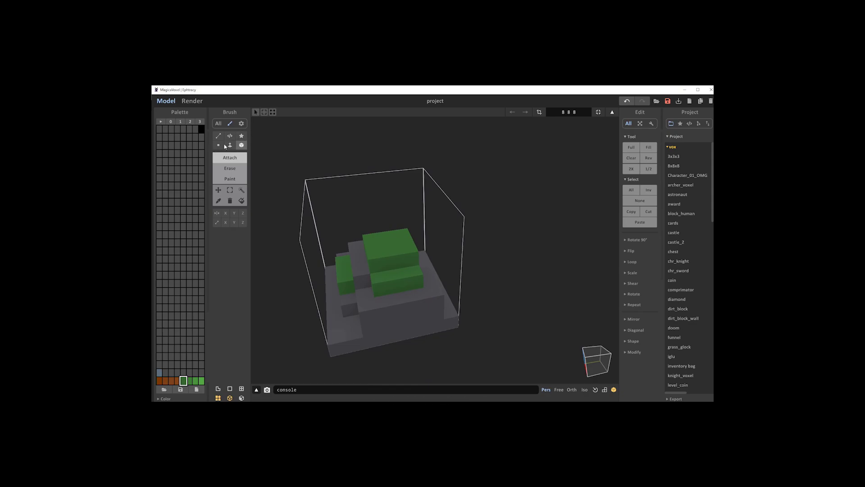
Erase single voxels along the stone's edges and corners to roughen its outline.
click(230, 168)
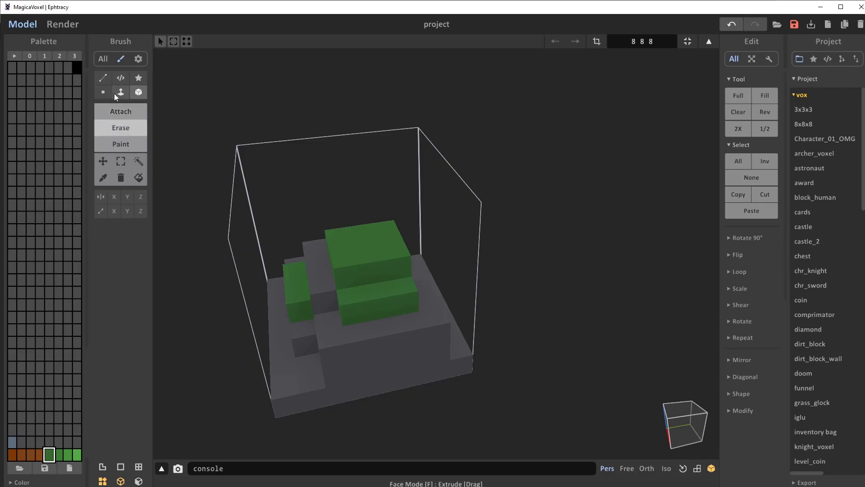
click(104, 93)
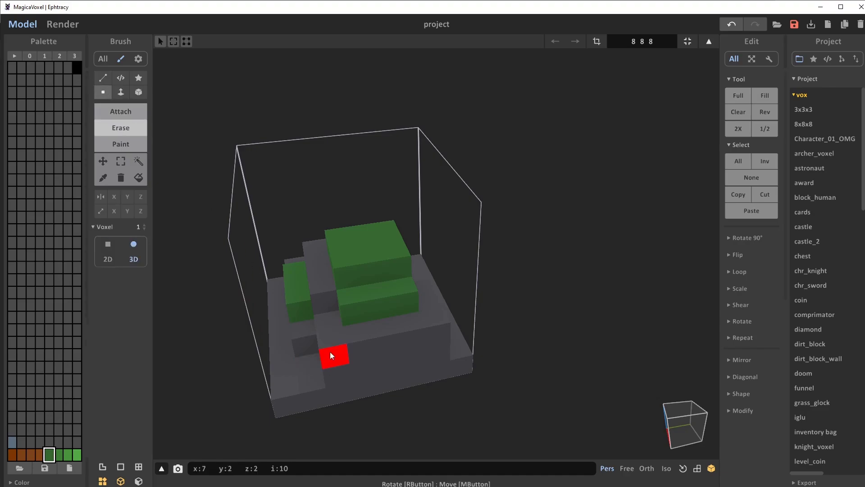
right_drag(421, 350, 492, 333)
middle_drag(493, 333, 456, 333)
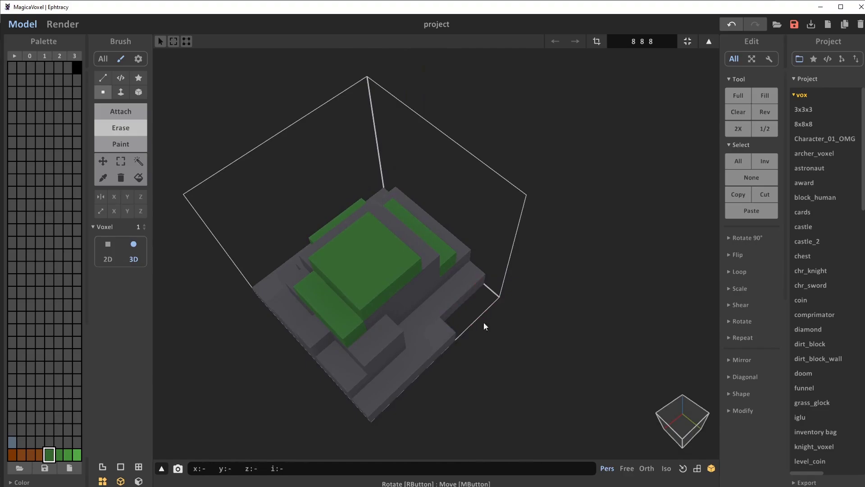
right_drag(482, 329, 411, 355)
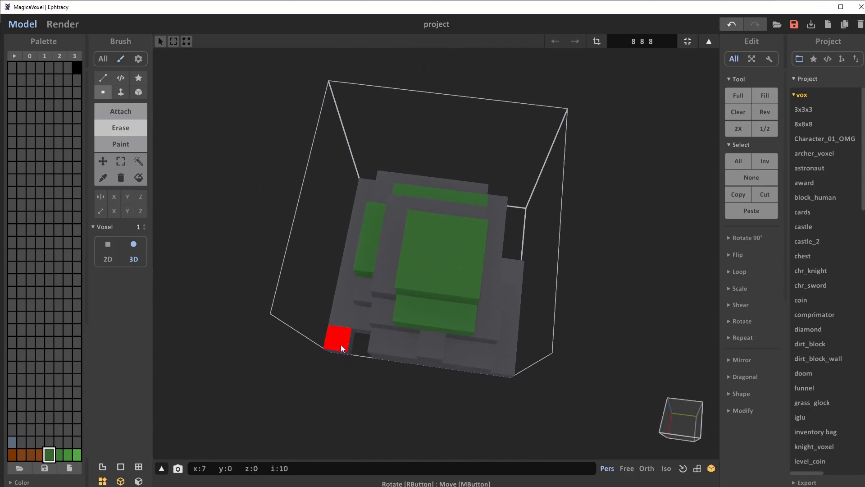
right_drag(341, 345, 409, 333)
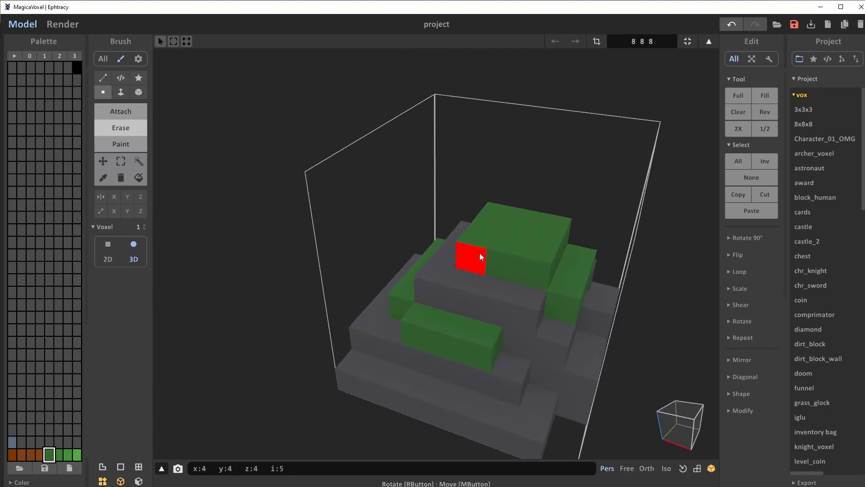
right_drag(480, 253, 174, 428)
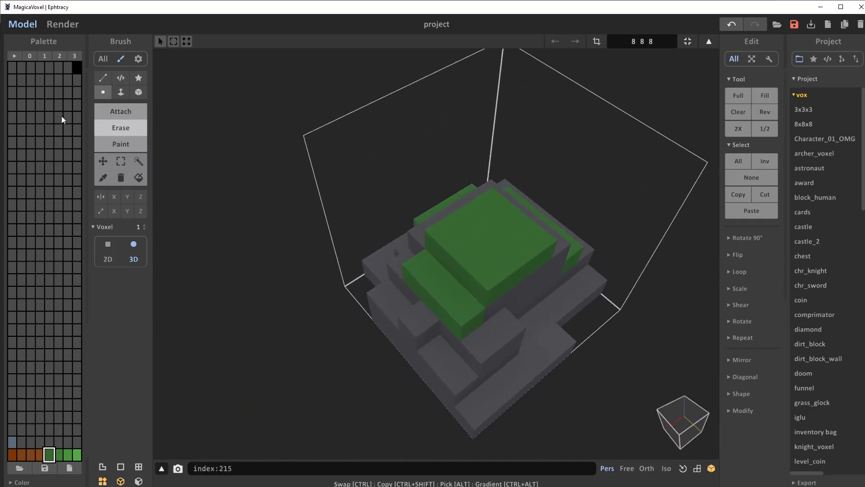
Paint the lower moss steps in the lighter green by face colour, undoing the fill that spreads over the grey side.
click(442, 270)
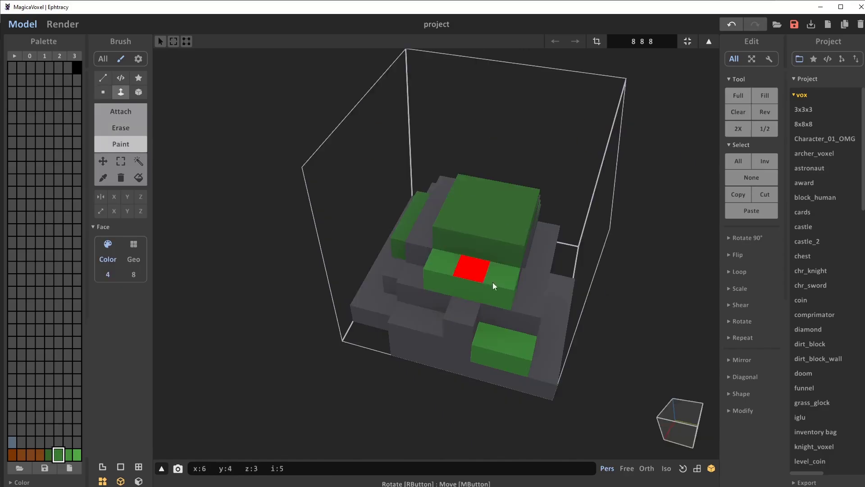
right_drag(493, 282, 475, 298)
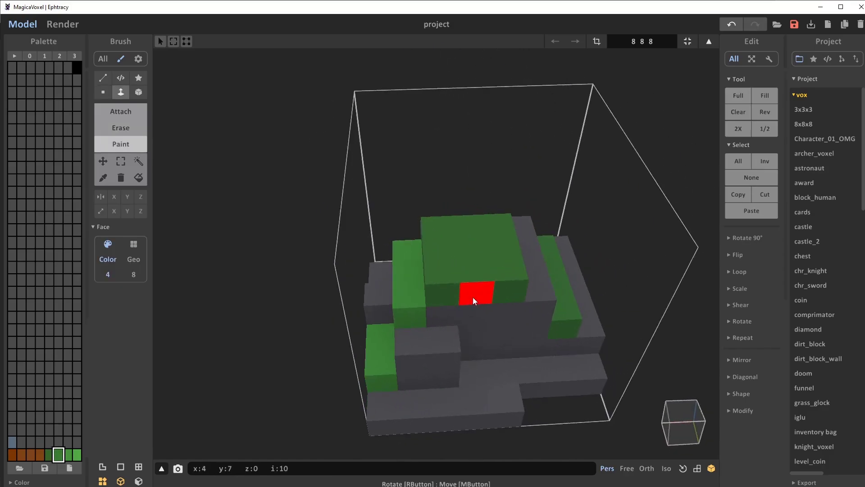
click(430, 342)
right_drag(500, 338, 461, 337)
click(467, 328)
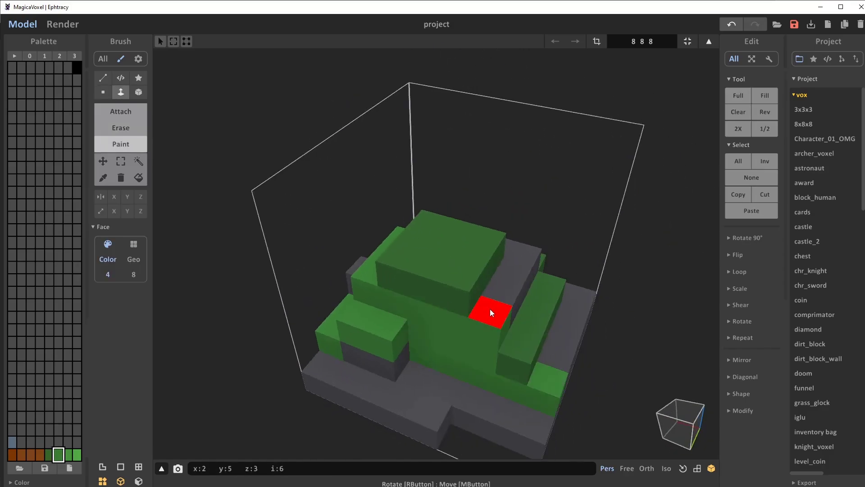
key(ctrl+z)
click(508, 286)
mouse_move(535, 285)
right_down()
mouse_move(454, 285)
mouse_move(472, 316)
mouse_move(446, 354)
right_up()
Set the voxel brush to attach single voxels in the lighter green.
click(104, 91)
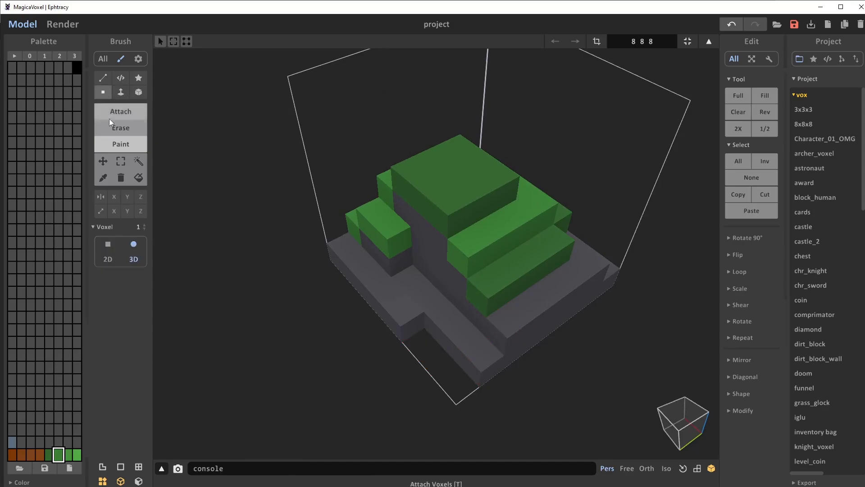
click(118, 114)
mouse_move(649, 293)
right_down()
mouse_move(558, 342)
mouse_move(476, 362)
right_up()
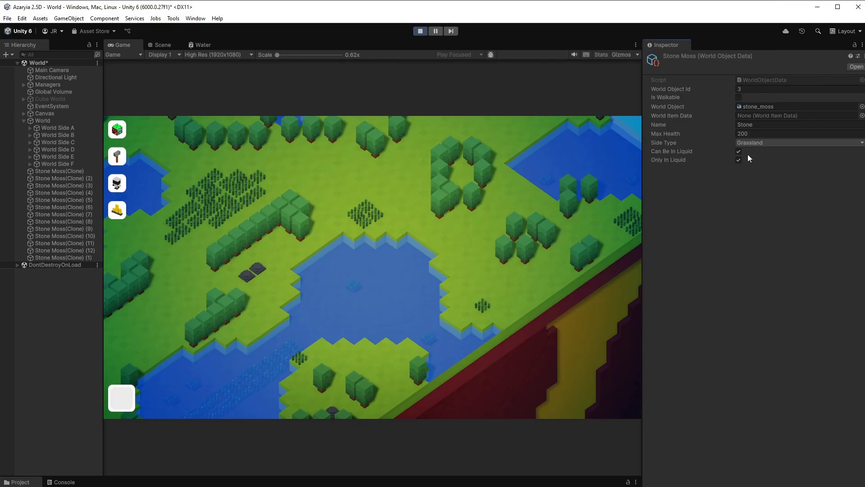
Switch to Unity and inspect the moss stones and grass underwater in the lake and the pond near the astronaut.
scroll(364, 301, up, 5)
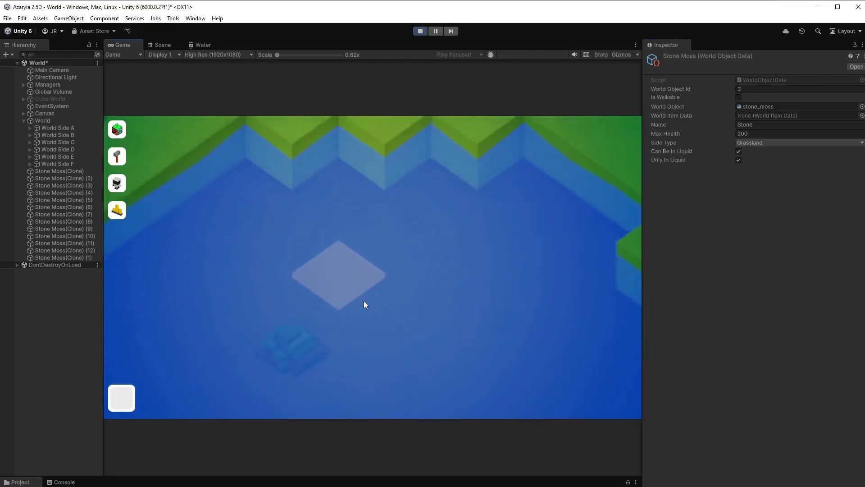
scroll(362, 278, down, 3)
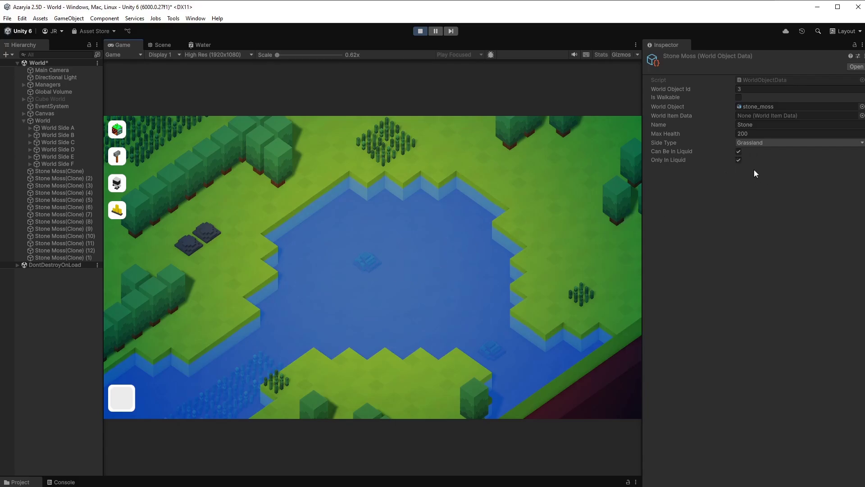
scroll(407, 267, down, 3)
key(a)
key(w)
scroll(361, 320, up, 1)
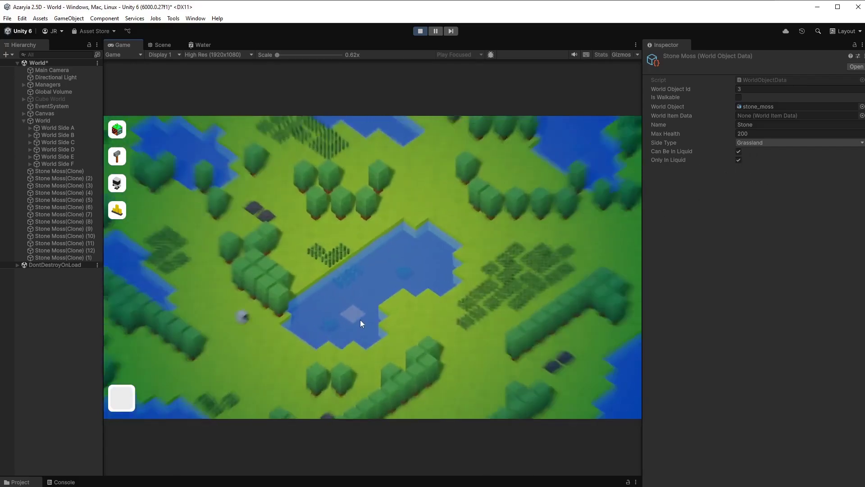
scroll(360, 320, up, 5)
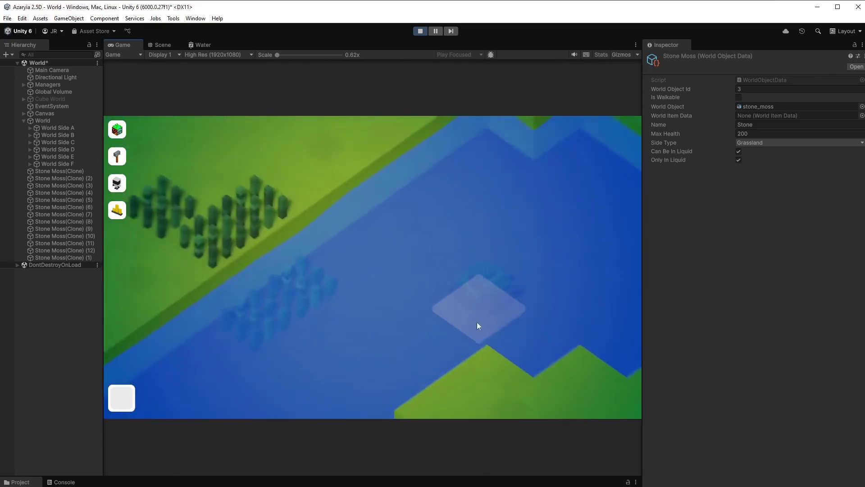
Look for moss stones in the ponds by the purple edge and in the large lake at the far edge.
scroll(485, 326, down, 5)
key(s)
key(a)
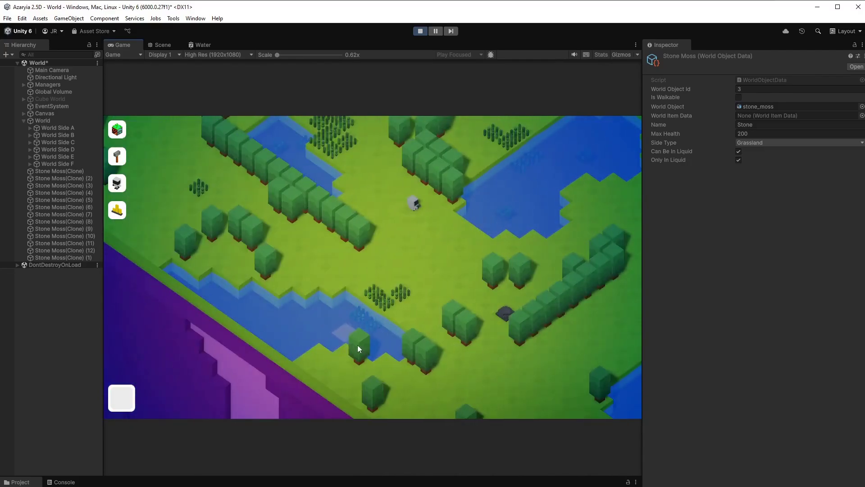
key(w)
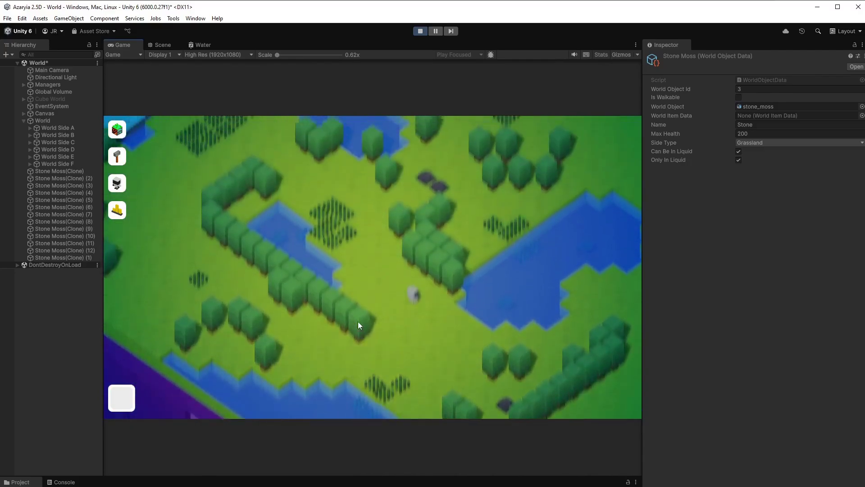
key(d)
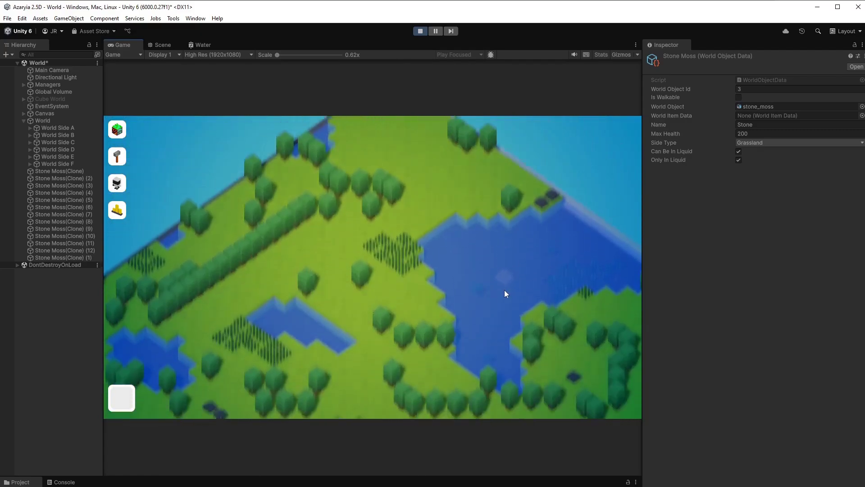
scroll(439, 287, up, 3)
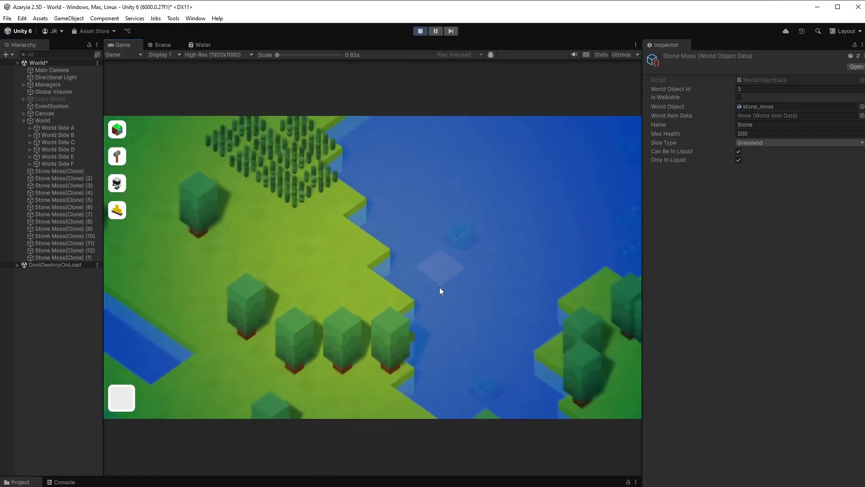
scroll(440, 287, down, 5)
scroll(371, 253, up, 2)
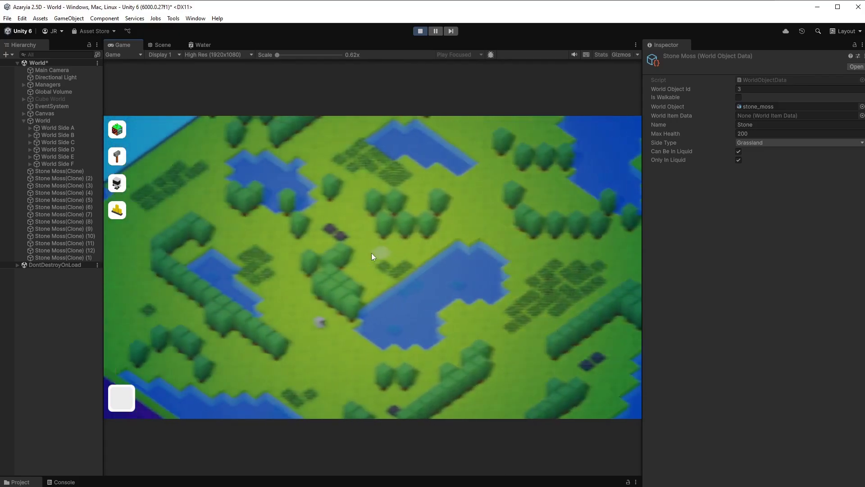
Survey the whole grassland side to compare how moss stones and grass are spread over the ponds and lakes.
key(w)
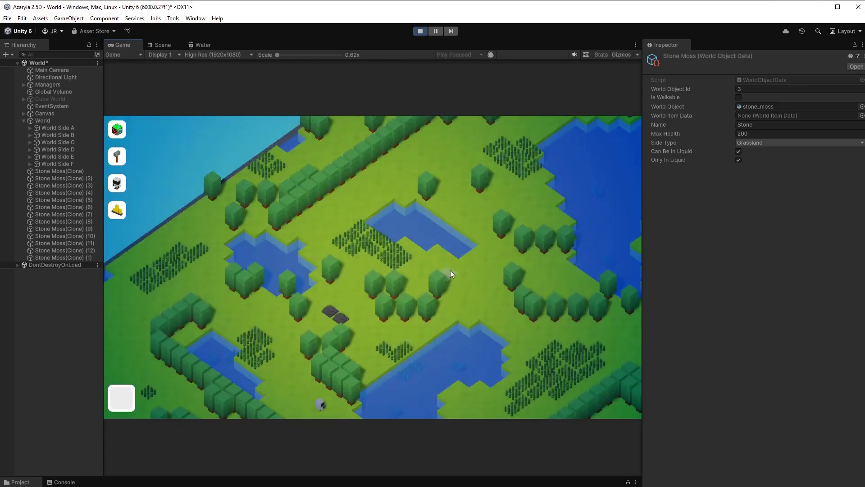
key(d)
key(s)
key(d)
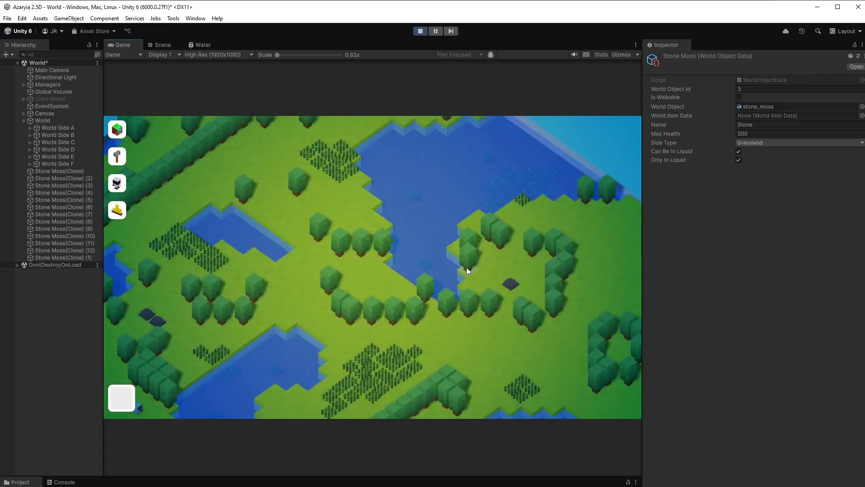
key(w)
key(a)
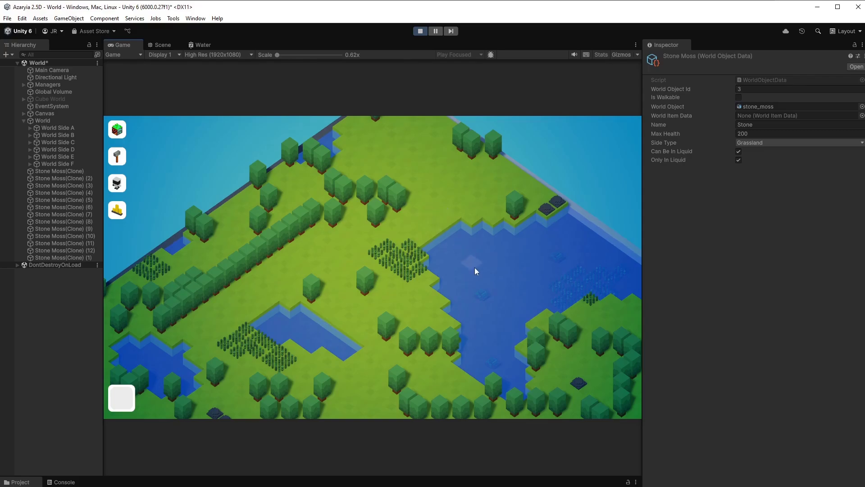
key(w)
key(s)
key(s)
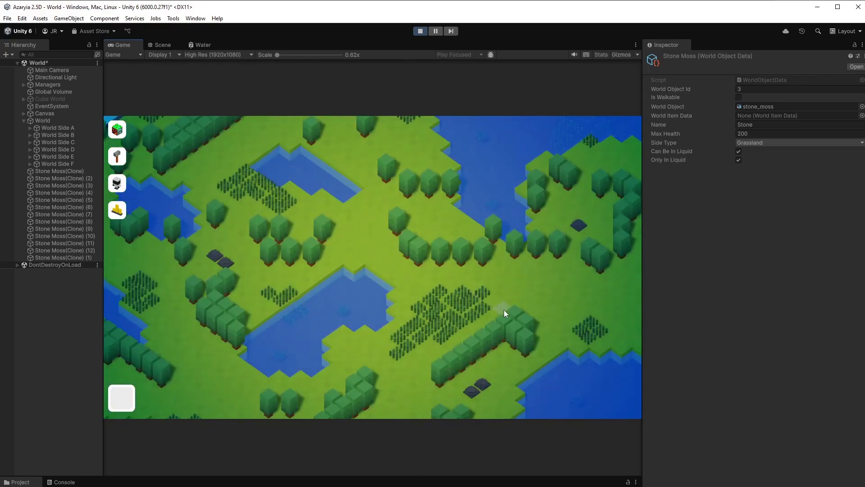